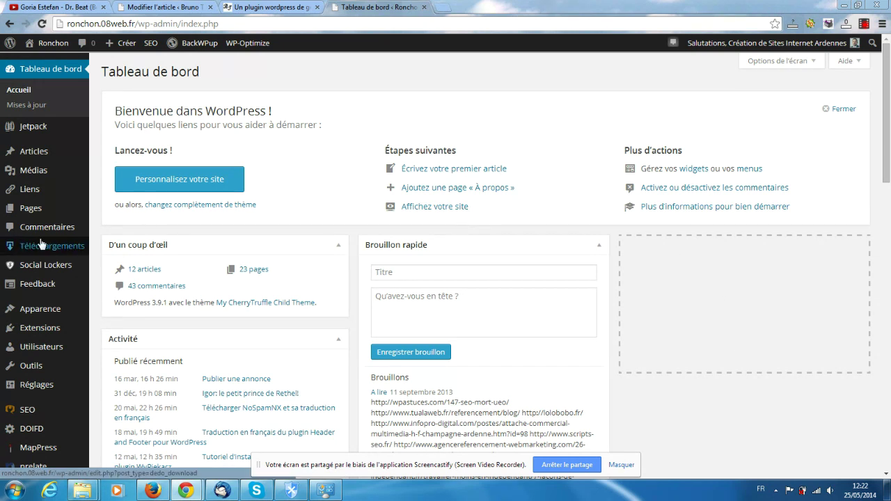
# - Open the iQ Block Country plugin's settings page from the WordPress dashboard
pyautogui.moveTo(40, 245)
pyautogui.scroll(-1, 41, 244)
pyautogui.scroll(-1, 39, 244)
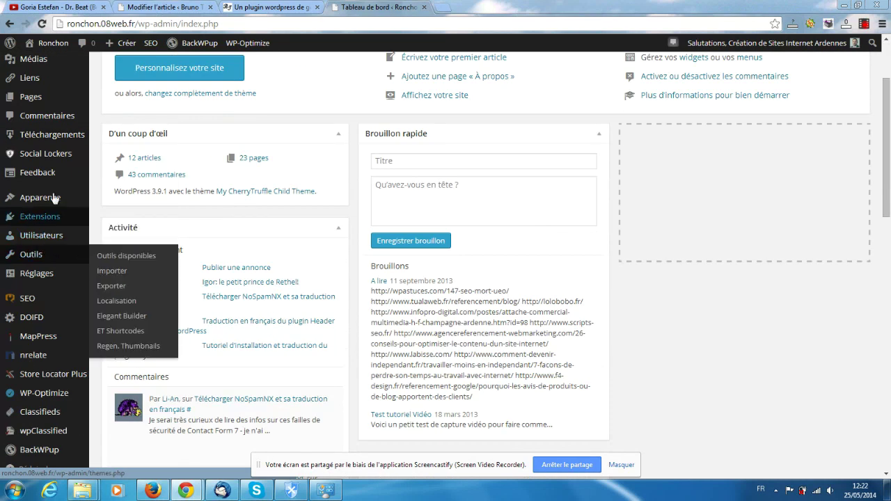
pyautogui.moveTo(35, 326)
pyautogui.moveTo(31, 261)
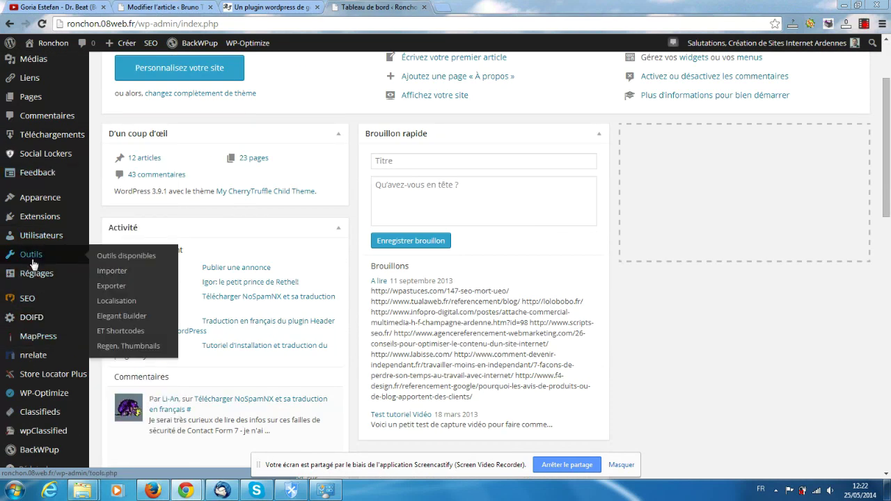
pyautogui.moveTo(24, 277)
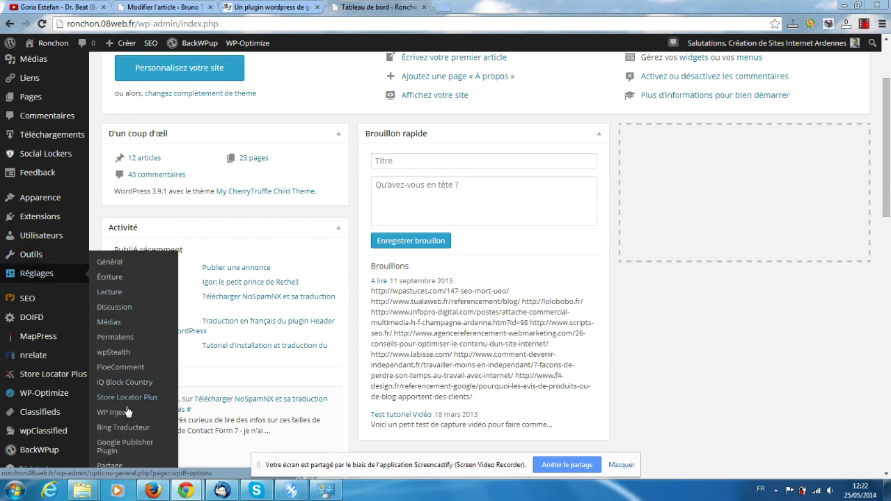
pyautogui.click(122, 383)
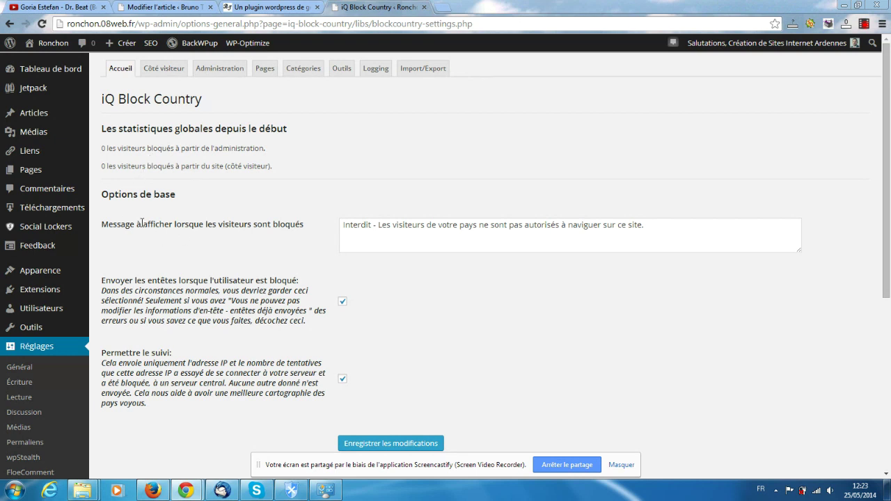
# - Review iQ Block Country's basic options and save them with the current blocked-visitor message, header sending and tracking enabled
pyautogui.scroll(-1, 106, 228)
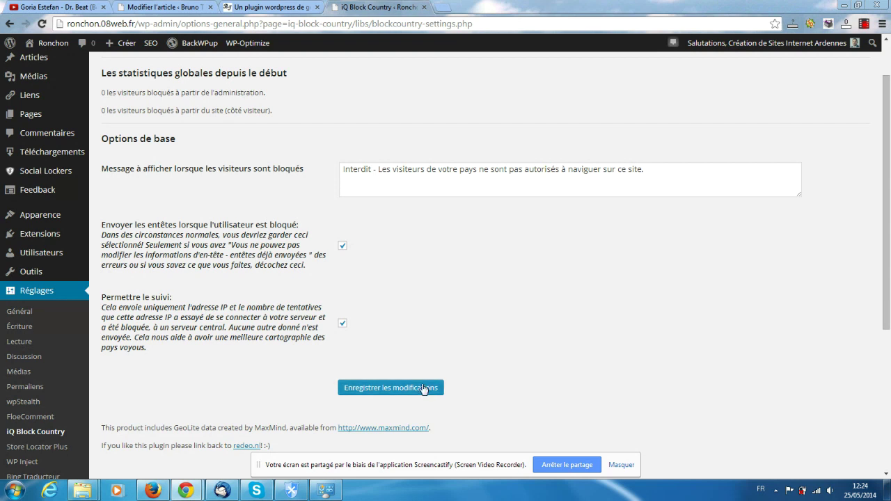
pyautogui.moveTo(888, 295); pyautogui.dragTo(889, 276)
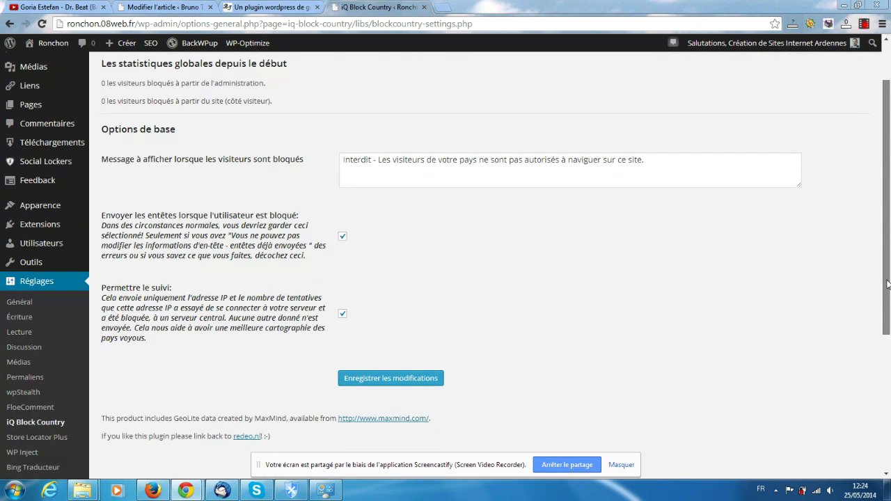
pyautogui.click(390, 380)
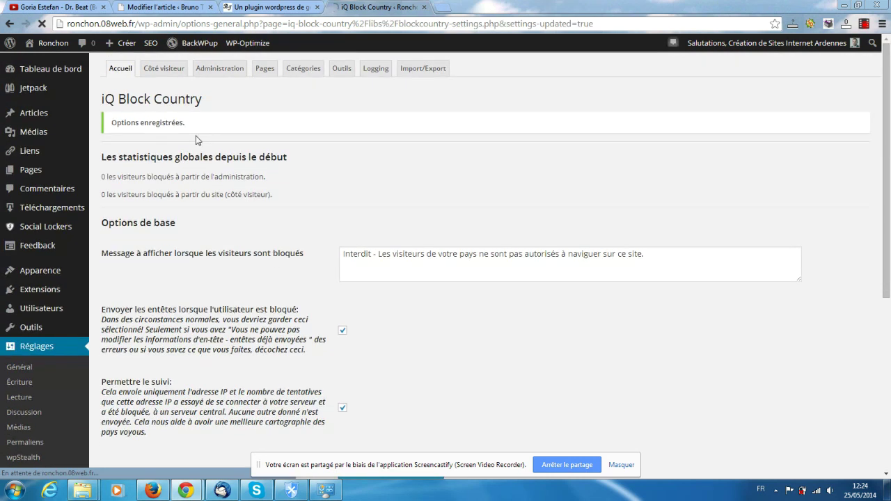
# - In the visitor-side options, browse the list of blockable countries and turn off blocking of internet users from the website's frontend
pyautogui.click(164, 70)
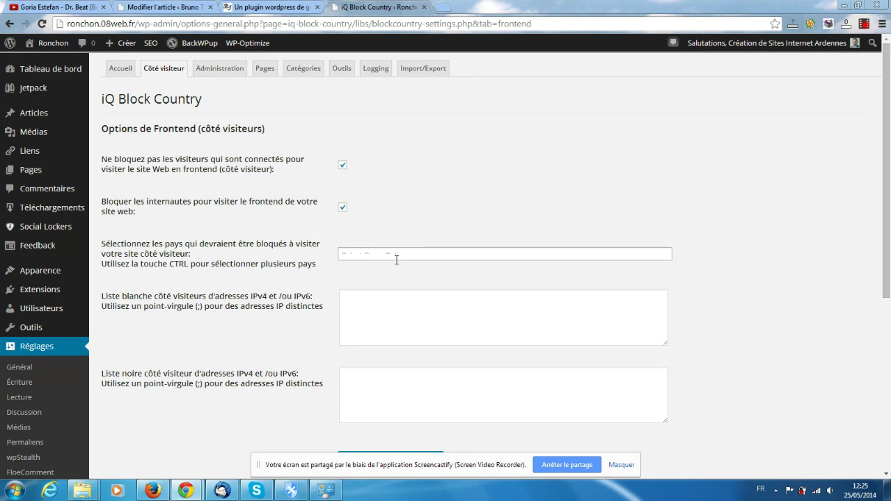
pyautogui.click(452, 254)
pyautogui.scroll(-15, 403, 356)
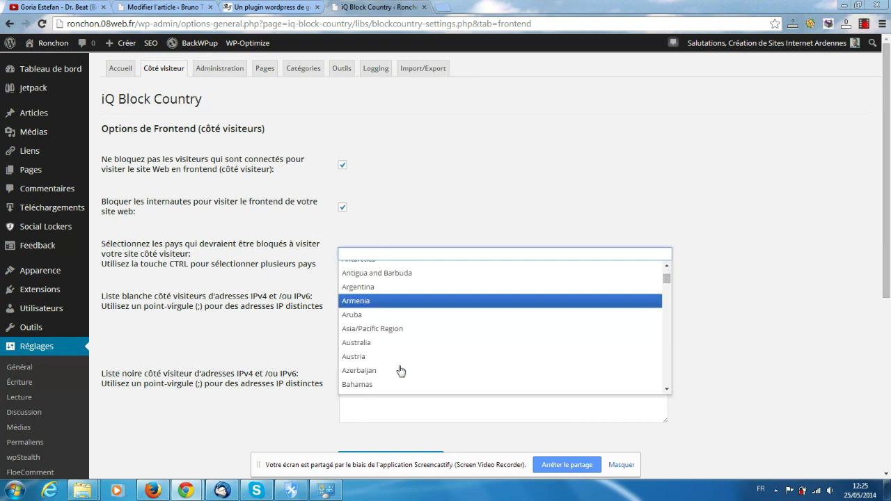
pyautogui.scroll(-14, 400, 370)
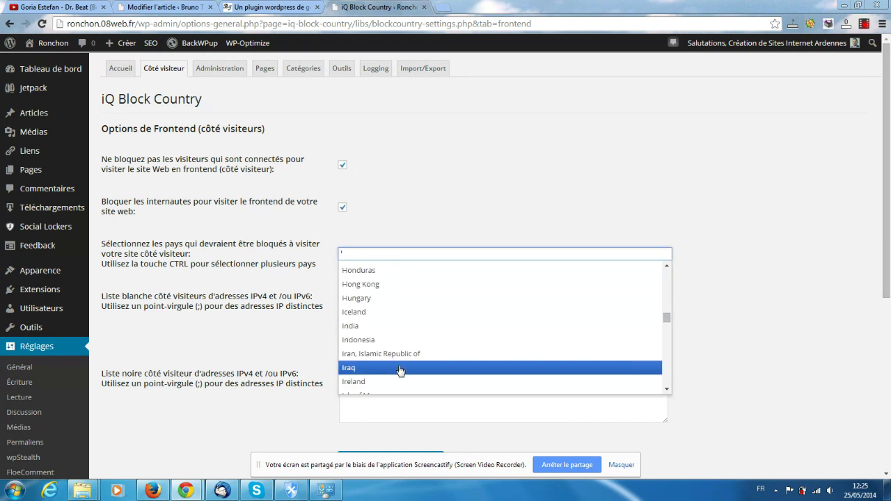
pyautogui.moveTo(669, 325); pyautogui.dragTo(670, 273)
pyautogui.click(617, 231)
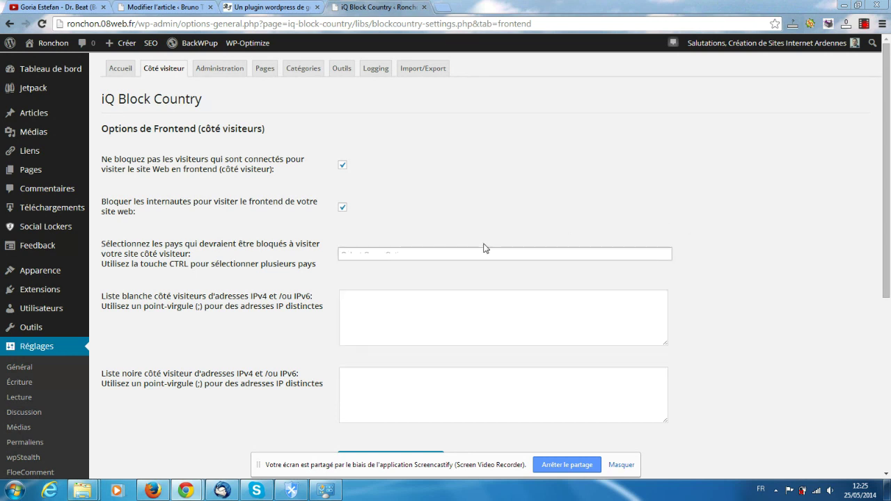
pyautogui.click(342, 208)
pyautogui.scroll(-2, 266, 281)
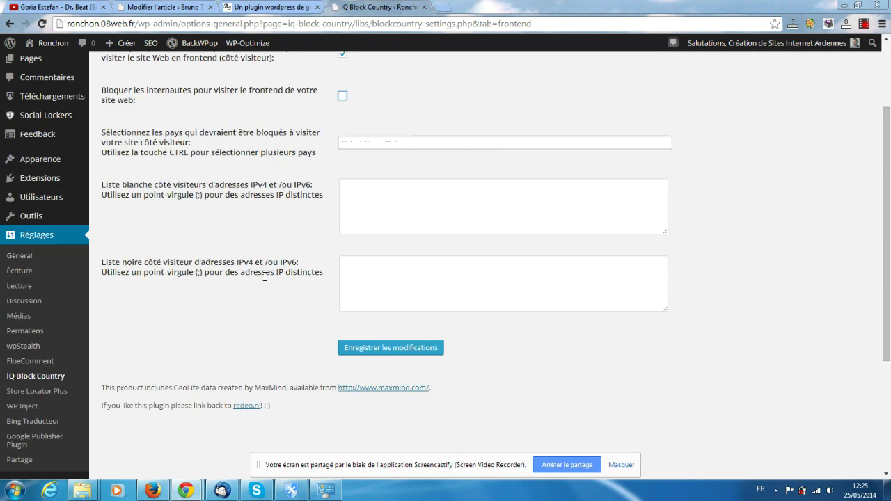
# - Add Algeria to the countries blocked on the visitor side, and remove it again
pyautogui.click(383, 142)
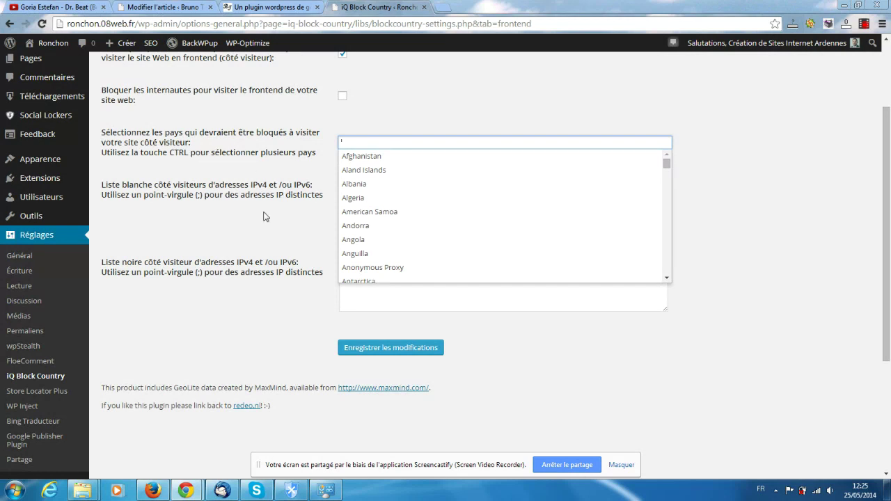
pyautogui.click(362, 199)
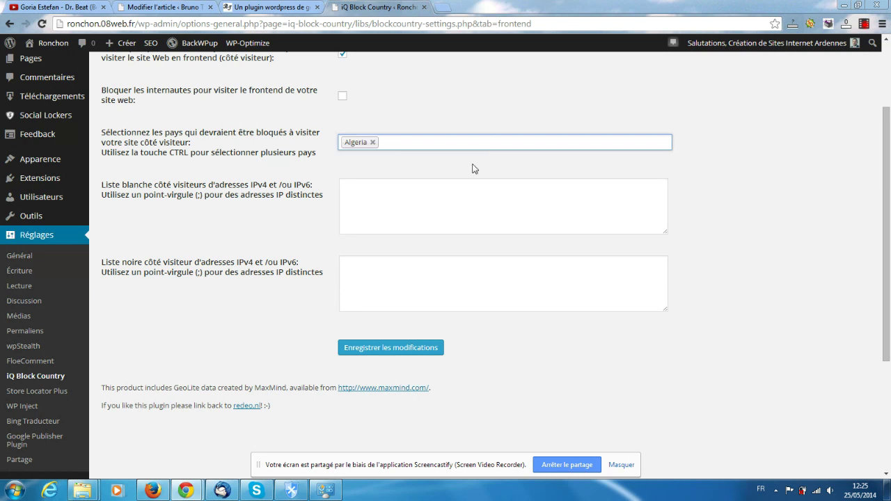
pyautogui.click(372, 142)
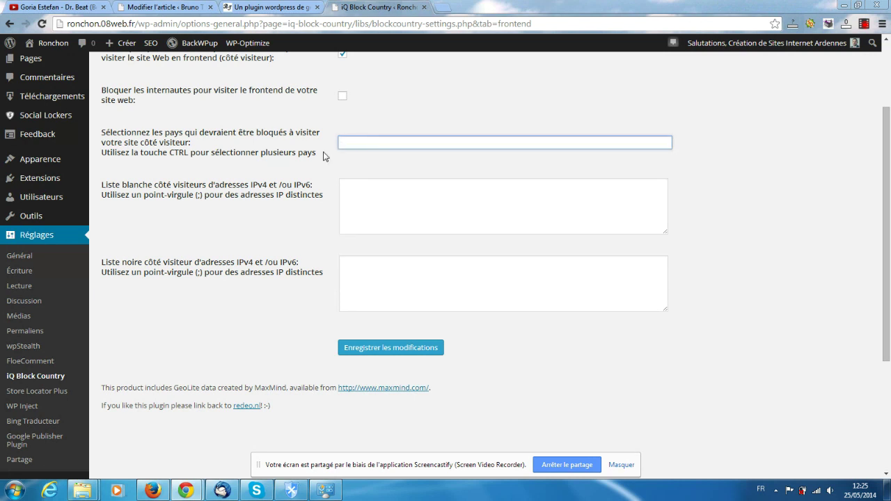
# - Select Afghanistan, Aland Islands, American Samoa, Anguilla and Anonymous Proxy as entries blocked from the visitor side
pyautogui.scroll(2, 388, 174)
pyautogui.scroll(-1, 374, 195)
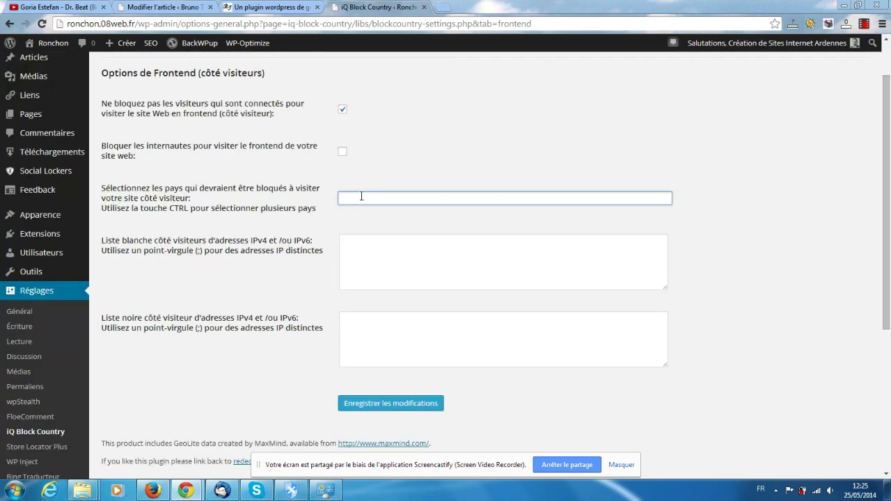
pyautogui.click(362, 196)
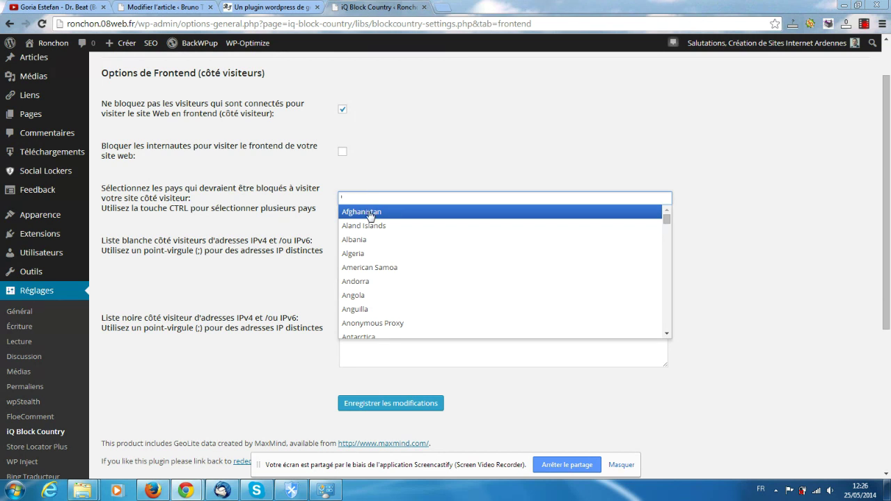
pyautogui.click(369, 213)
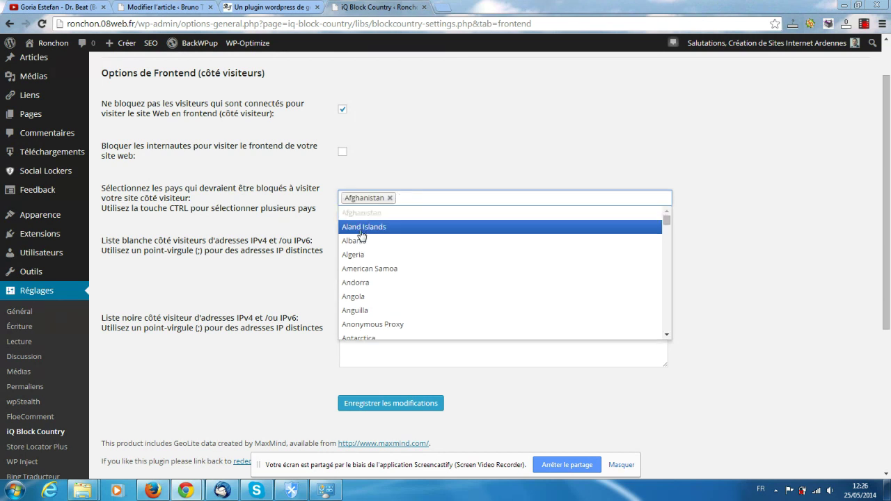
pyautogui.click(361, 227)
pyautogui.click(357, 270)
pyautogui.click(357, 311)
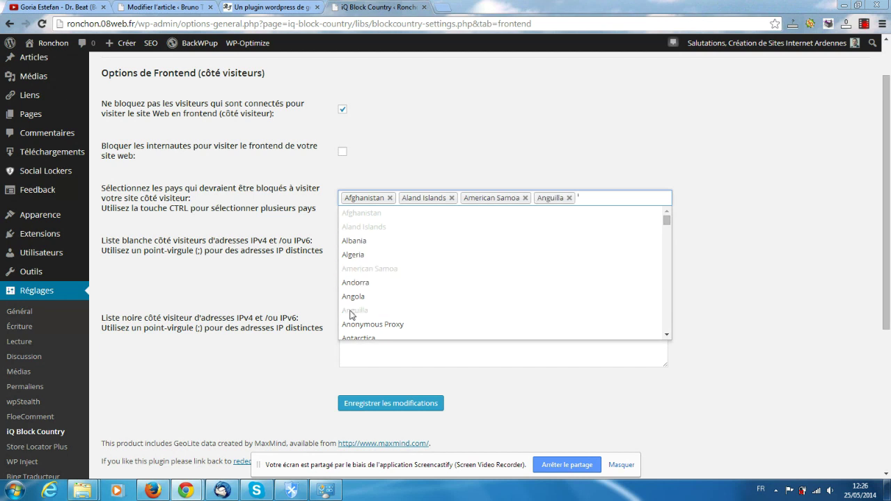
pyautogui.click(403, 324)
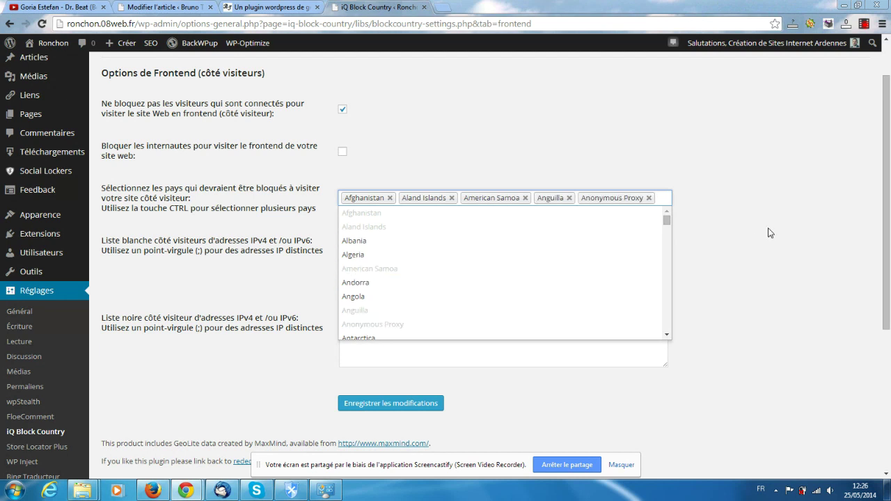
pyautogui.click(268, 293)
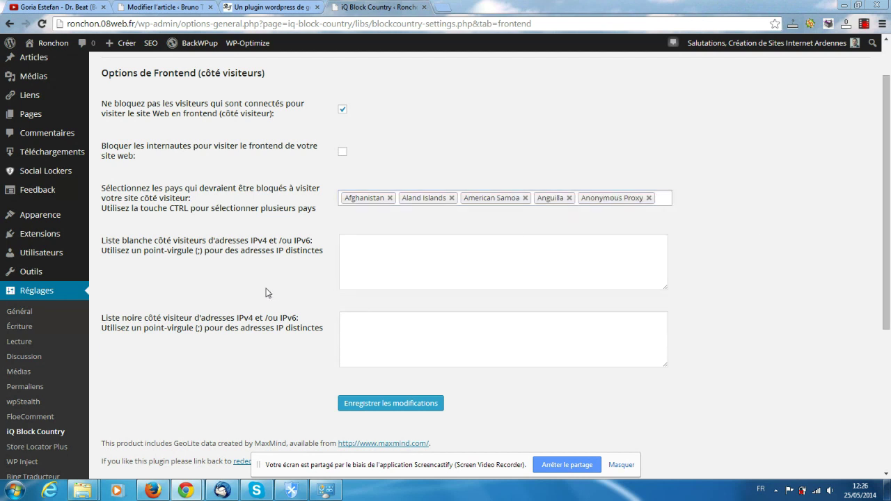
# - Remove all five selected entries from the visitor-side blocked countries list
pyautogui.click(390, 199)
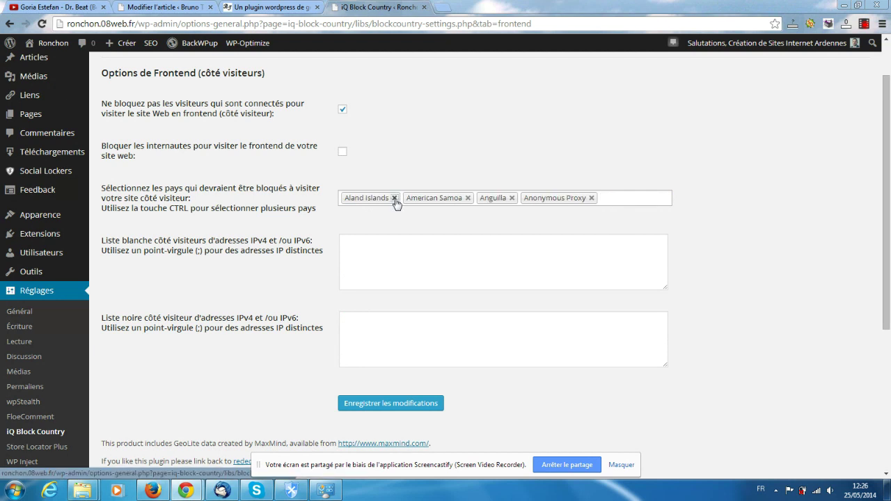
pyautogui.click(394, 198)
pyautogui.click(406, 198)
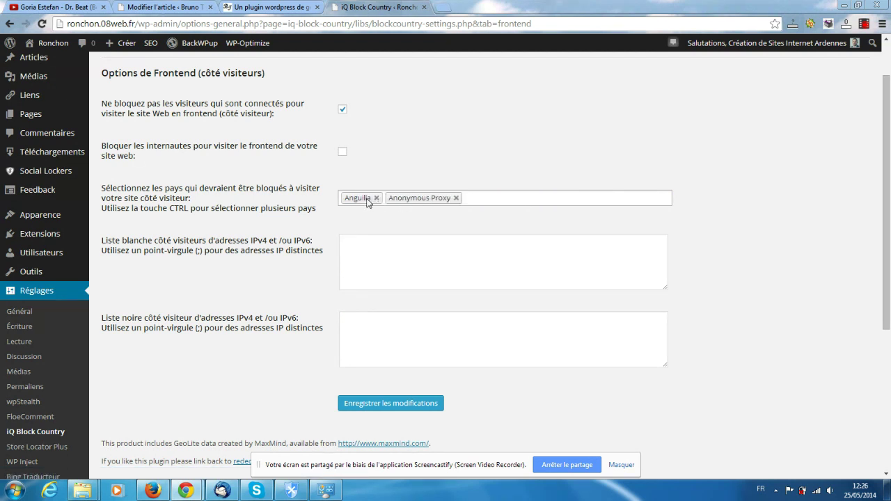
pyautogui.click(376, 199)
pyautogui.click(412, 198)
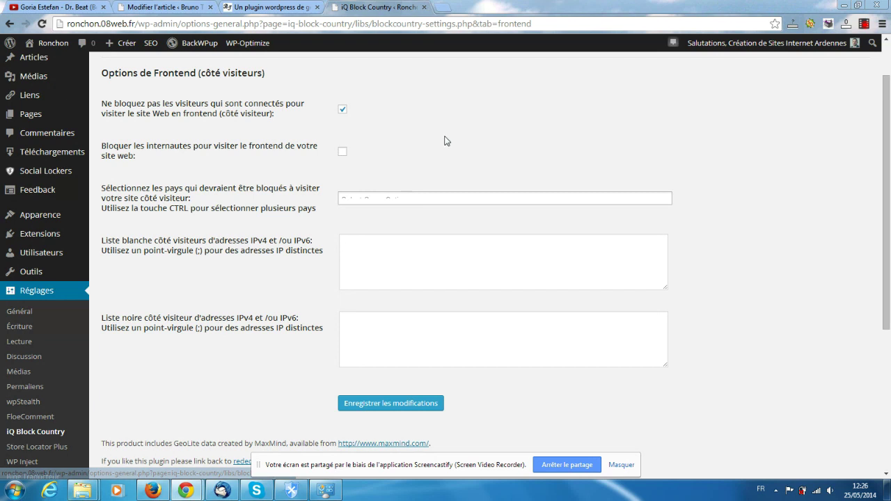
# - Save the visitor-side options, leaving the IPv4/IPv6 whitelist and blacklist empty
pyautogui.scroll(-2, 444, 136)
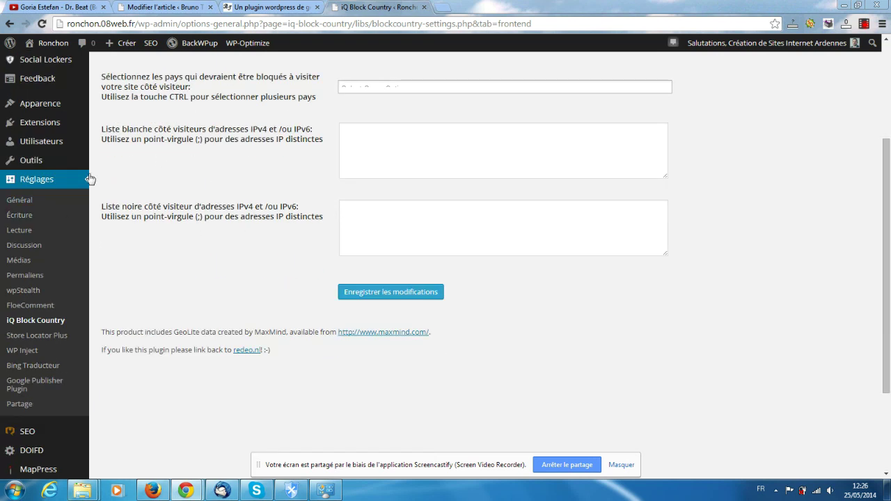
pyautogui.scroll(1, 193, 175)
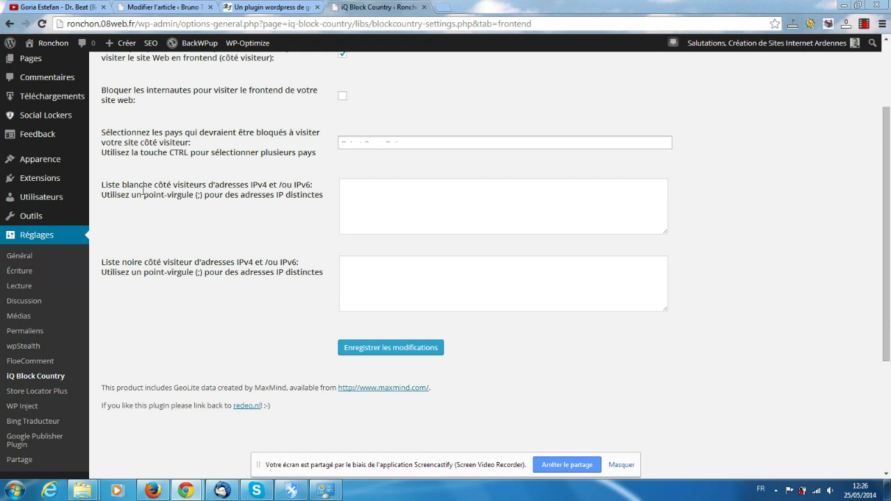
pyautogui.click(377, 209)
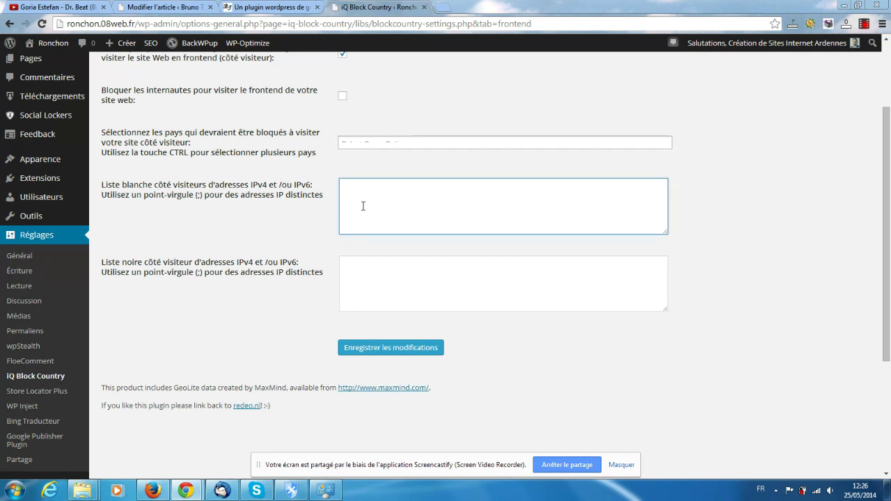
pyautogui.scroll(-1, 378, 237)
pyautogui.click(400, 221)
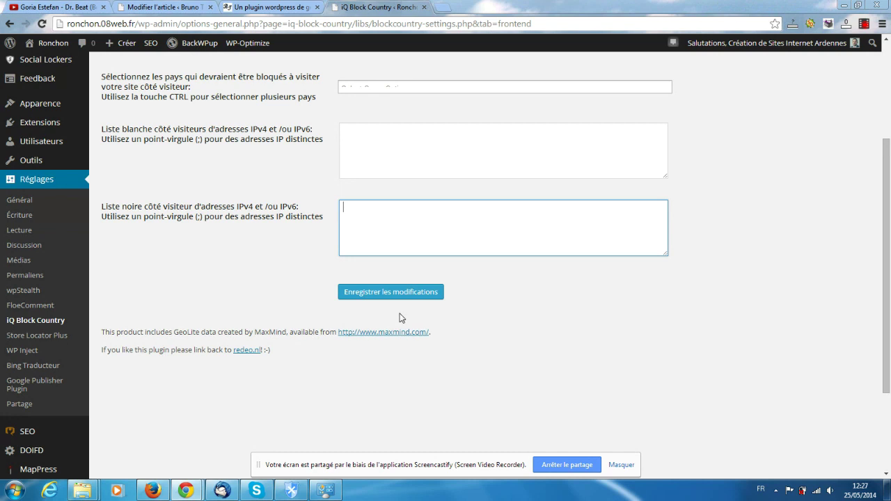
pyautogui.click(387, 296)
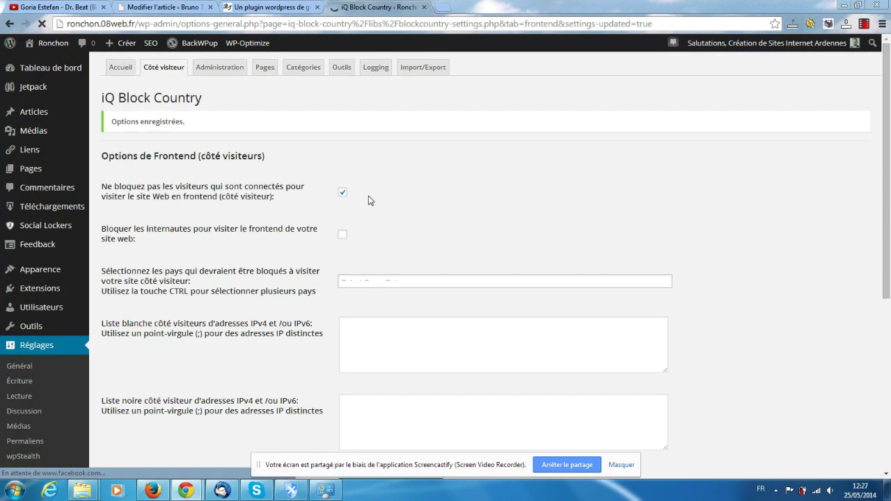
# - Open the plugin's administration options and switch blocking of visitors from the backend on and back off
pyautogui.click(226, 69)
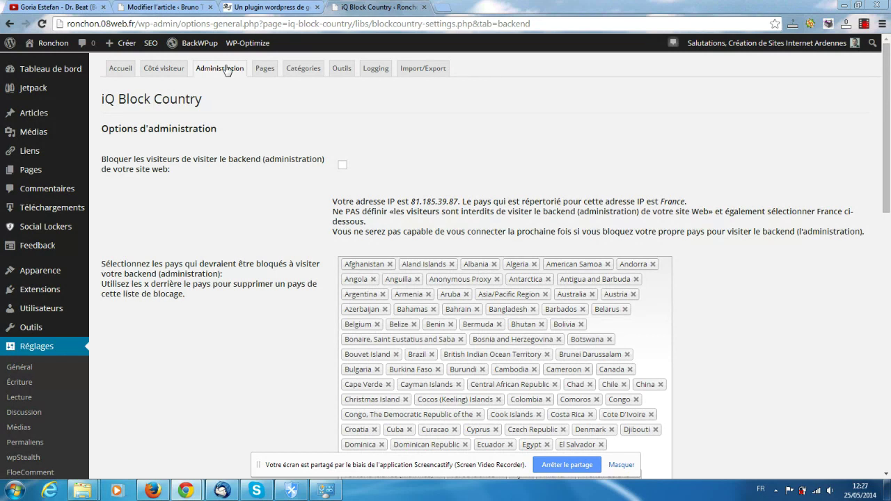
pyautogui.click(342, 166)
pyautogui.scroll(-1, 282, 203)
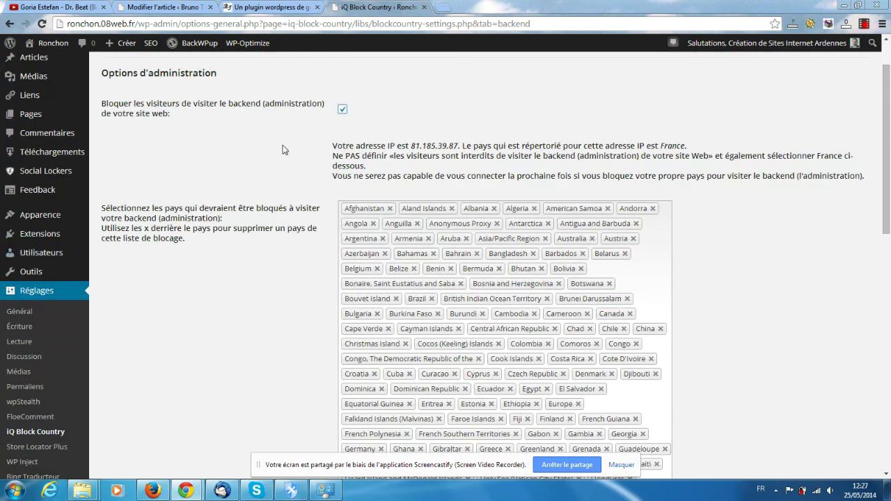
pyautogui.click(343, 112)
# - Examine the full list of countries selected for blocking from the site's backend
pyautogui.scroll(-1, 282, 137)
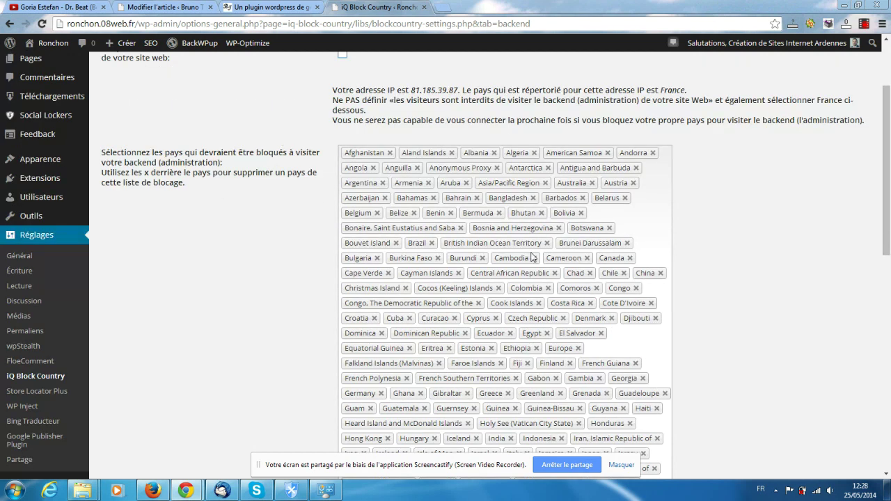
pyautogui.scroll(-1, 330, 315)
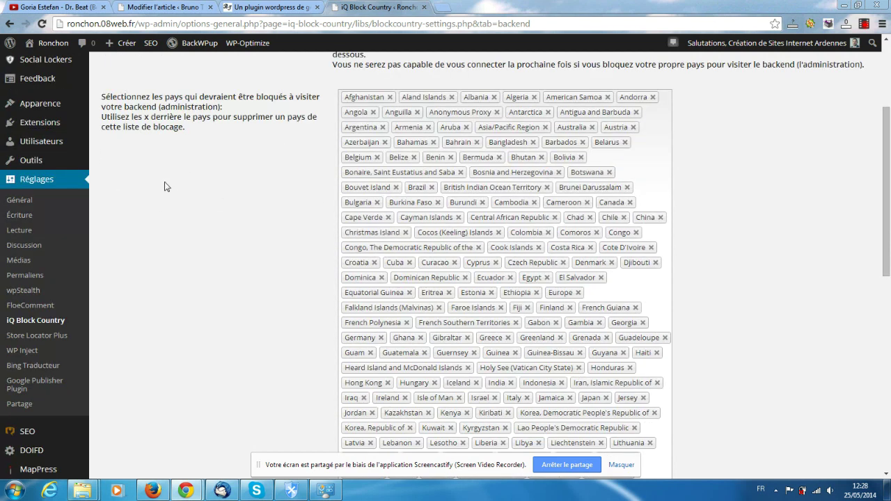
pyautogui.scroll(-6, 155, 211)
pyautogui.scroll(-6, 156, 211)
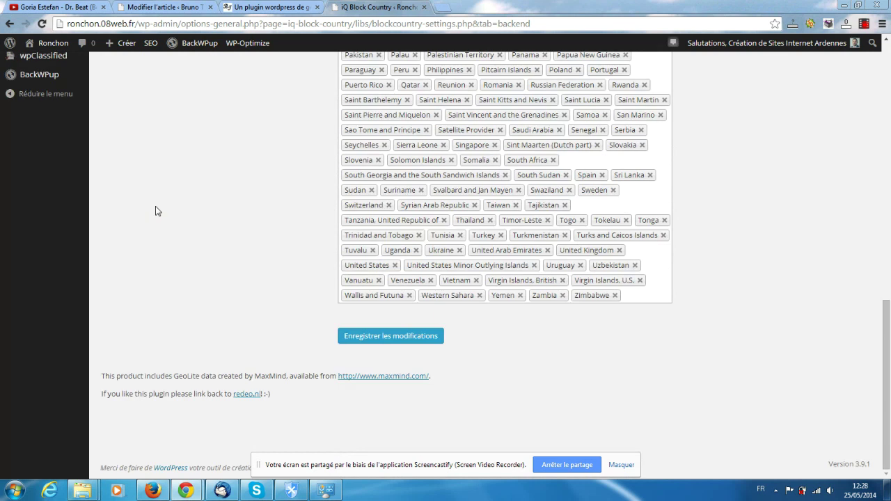
pyautogui.scroll(8, 163, 201)
pyautogui.scroll(-4, 163, 202)
pyautogui.scroll(-1, 163, 204)
pyautogui.scroll(8, 156, 250)
pyautogui.scroll(1, 156, 252)
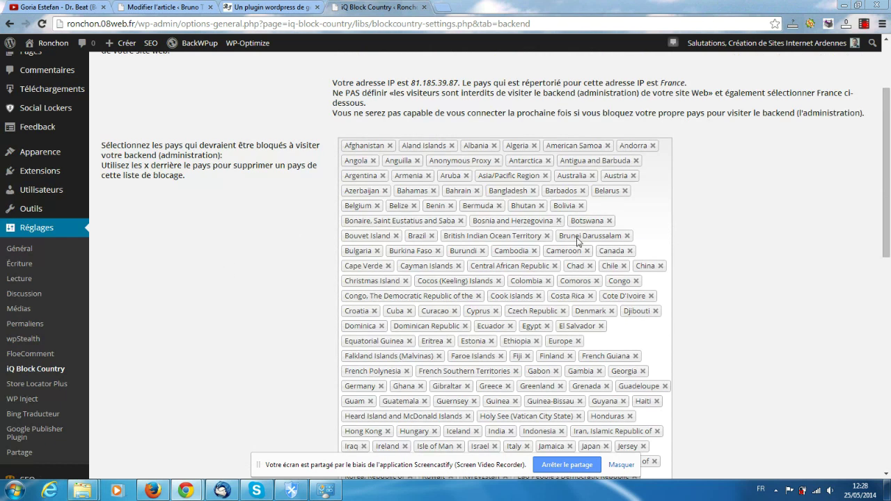
# - Review the rest of the backend blocked countries list and save the administration options
pyautogui.scroll(-2, 351, 253)
pyautogui.scroll(-5, 350, 253)
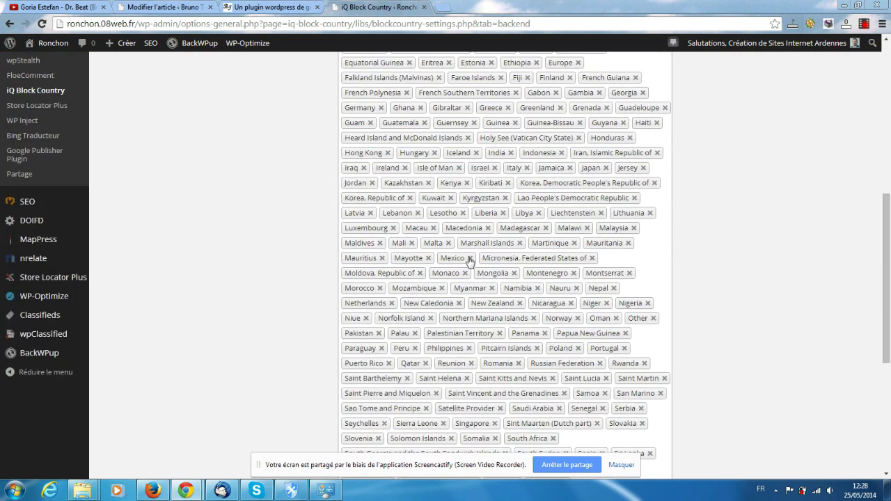
pyautogui.scroll(1, 488, 253)
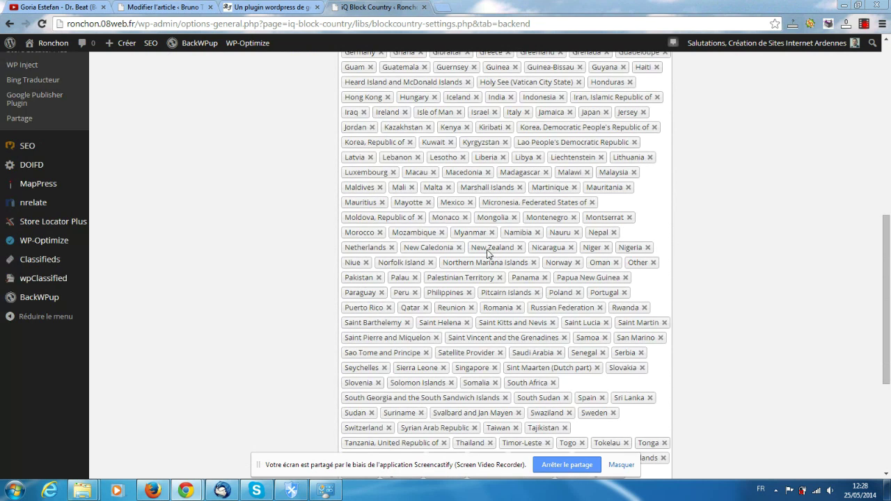
pyautogui.scroll(1, 489, 255)
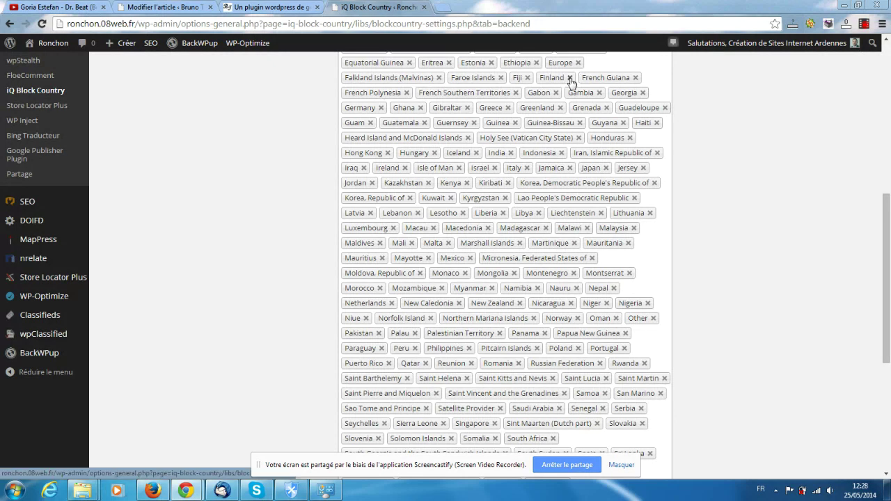
pyautogui.scroll(-3, 223, 249)
pyautogui.scroll(-5, 224, 250)
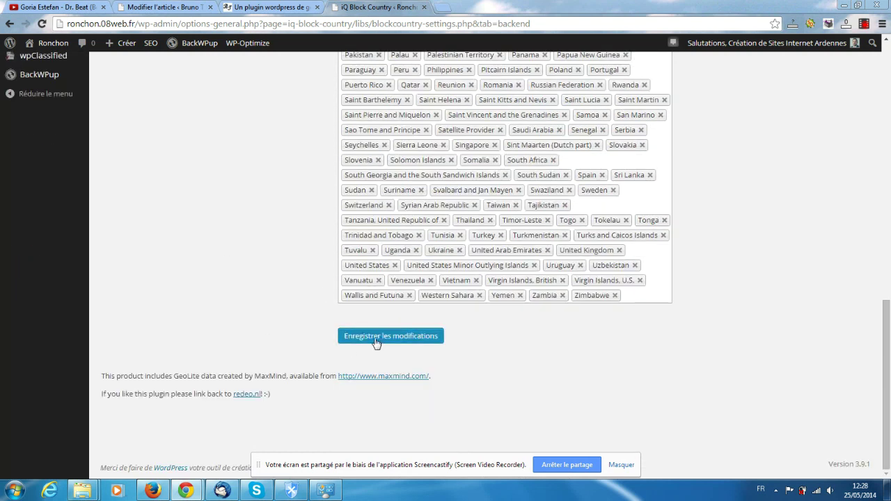
pyautogui.click(376, 339)
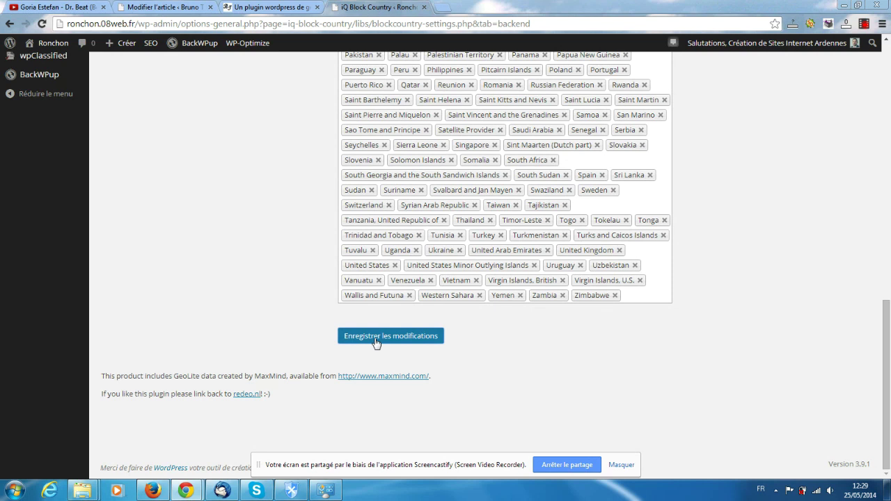
pyautogui.click(376, 337)
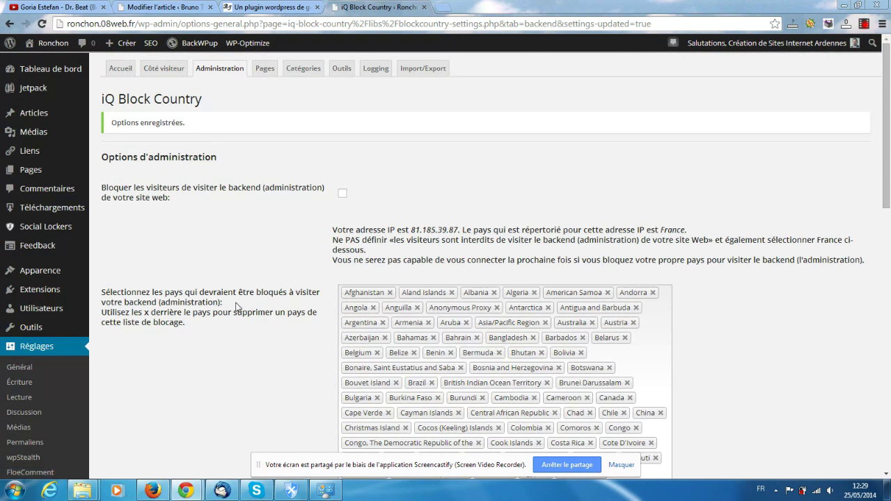
pyautogui.scroll(-3, 236, 307)
pyautogui.scroll(3, 237, 307)
pyautogui.scroll(-3, 204, 185)
pyautogui.scroll(3, 204, 185)
# - Open the plugin's page-blocking options and examine the individual blocking setting and the list of pages that can be blocked
pyautogui.click(265, 69)
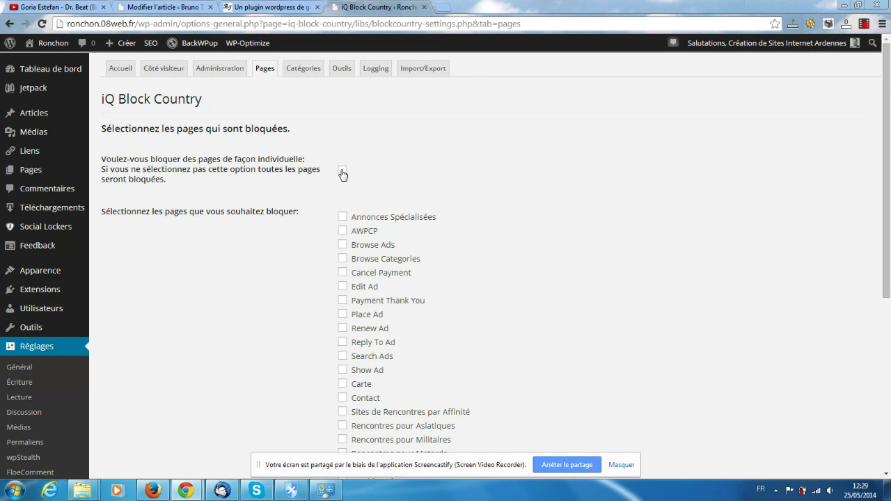
pyautogui.scroll(-3, 293, 202)
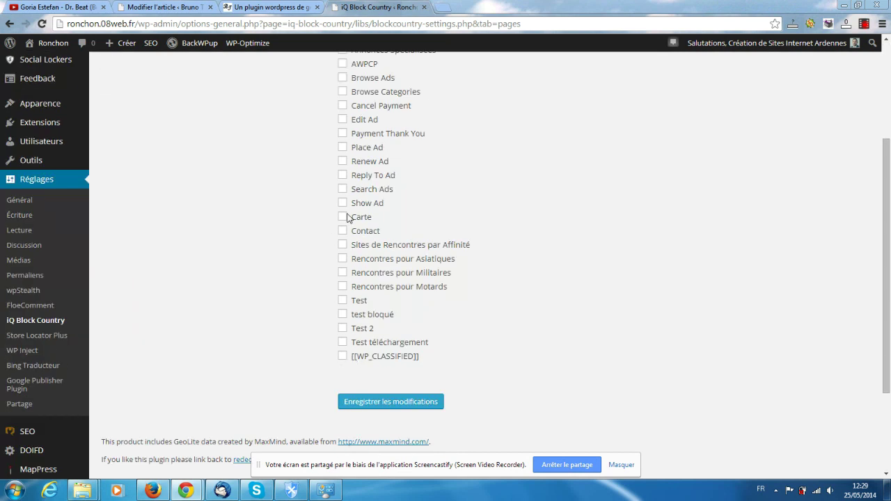
pyautogui.scroll(2, 342, 164)
pyautogui.scroll(-3, 341, 209)
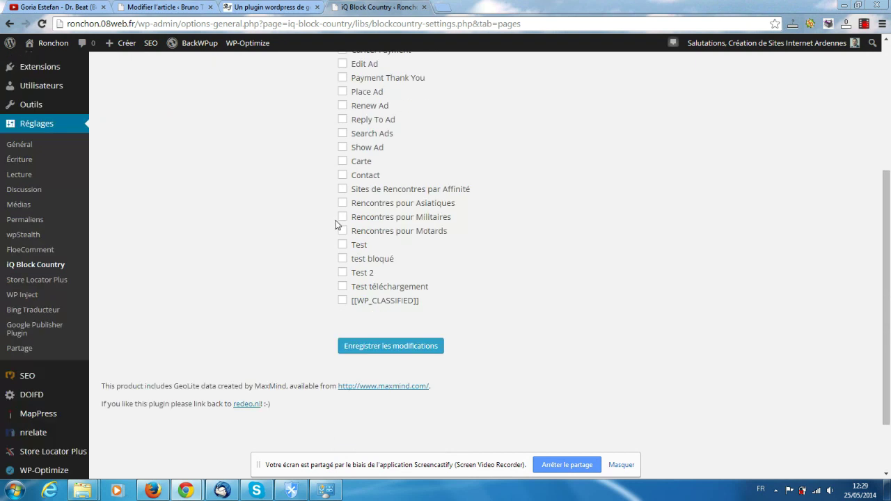
pyautogui.scroll(4, 240, 266)
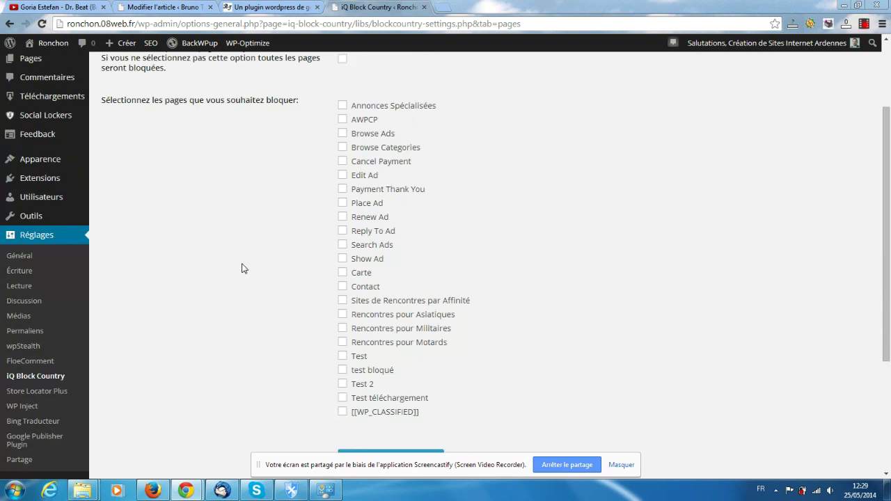
pyautogui.scroll(-1, 243, 269)
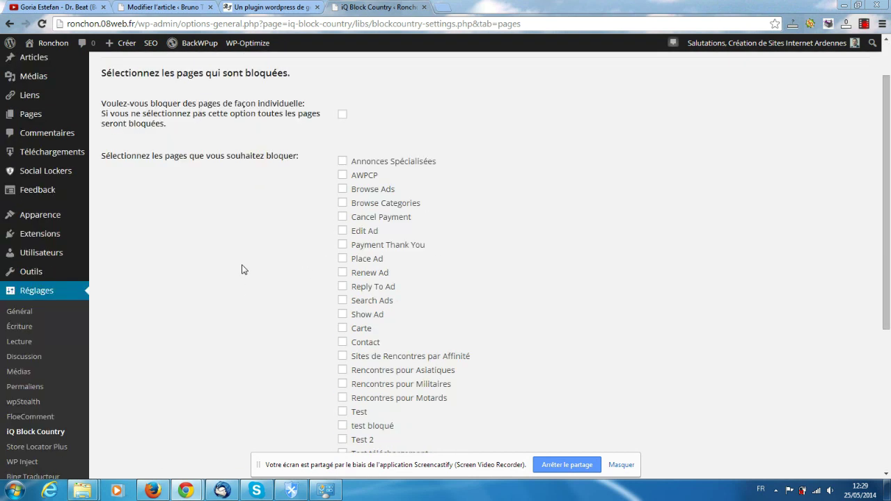
pyautogui.scroll(-1, 242, 269)
pyautogui.scroll(-2, 321, 355)
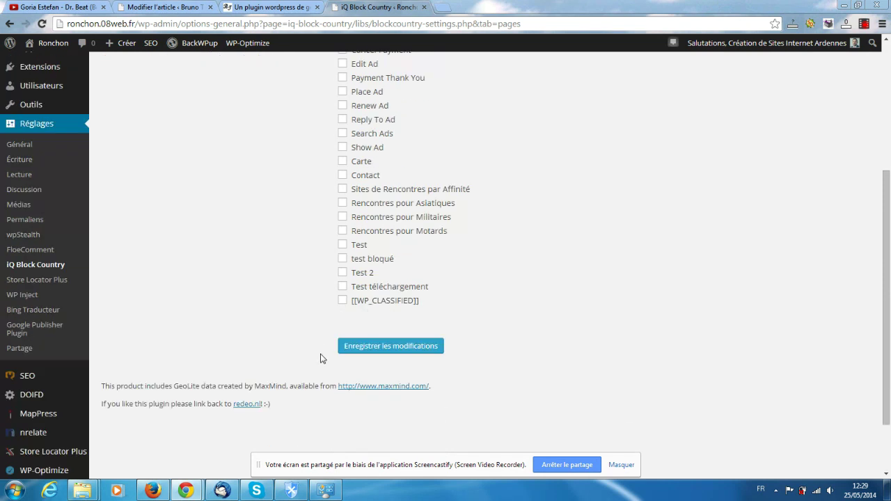
pyautogui.scroll(3, 360, 318)
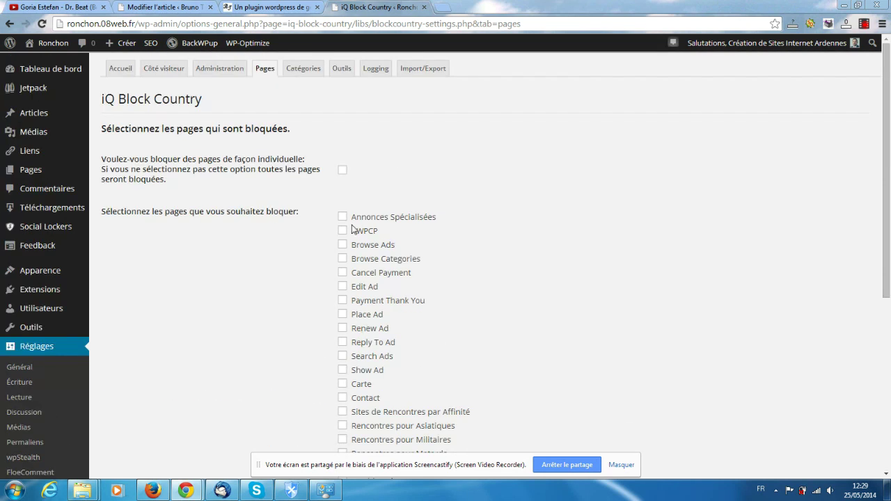
pyautogui.middleClick(295, 72)
pyautogui.scroll(-4, 338, 253)
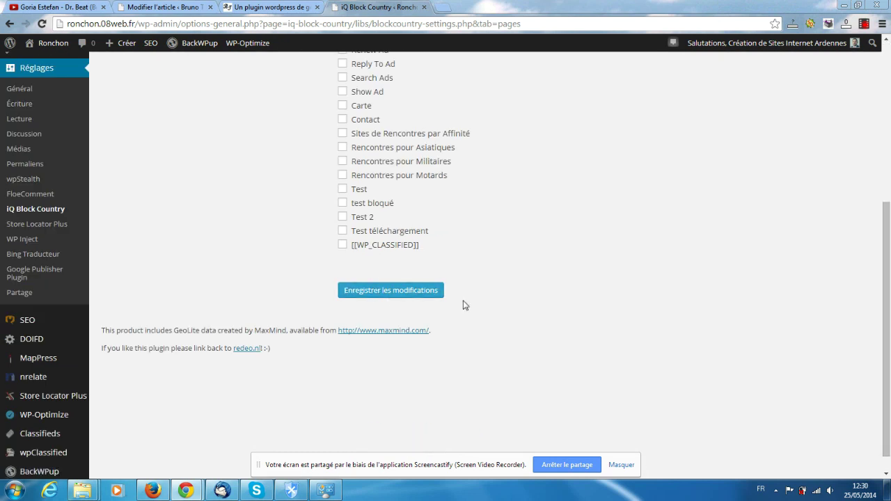
pyautogui.scroll(4, 221, 266)
# - Open the category-blocking options and enable individual category blocking with Economie and E-Commerce selected
pyautogui.click(304, 69)
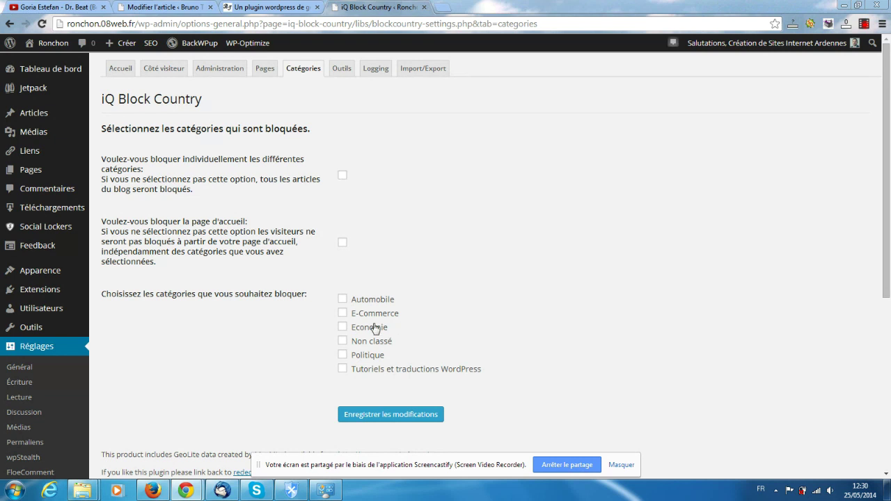
pyautogui.click(343, 327)
pyautogui.click(342, 176)
pyautogui.click(341, 313)
# - Deselect Economie and E-Commerce, turn off individual category blocking, and save the category options
pyautogui.click(342, 327)
pyautogui.click(341, 314)
pyautogui.click(343, 177)
pyautogui.click(405, 416)
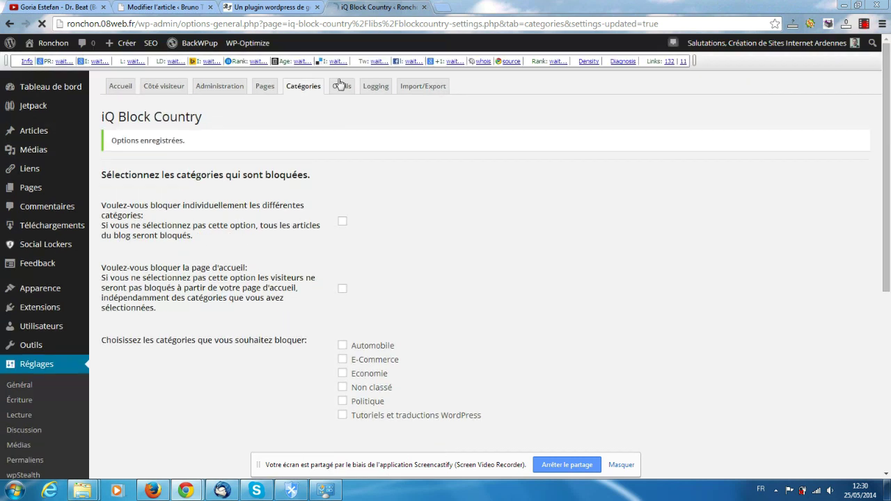
# - Open the plugin's tools and examine the IP address check, the GeoIP database downloads and the active plugins list
pyautogui.click(342, 73)
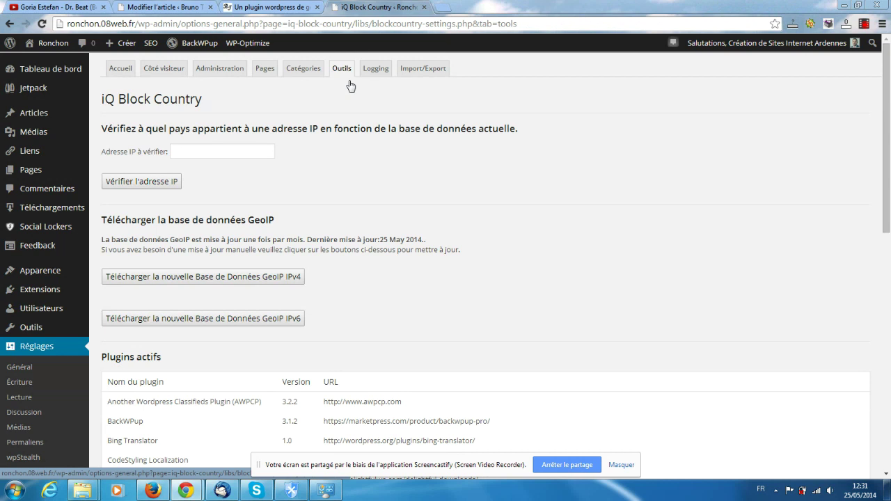
pyautogui.click(239, 148)
pyautogui.scroll(-1, 238, 147)
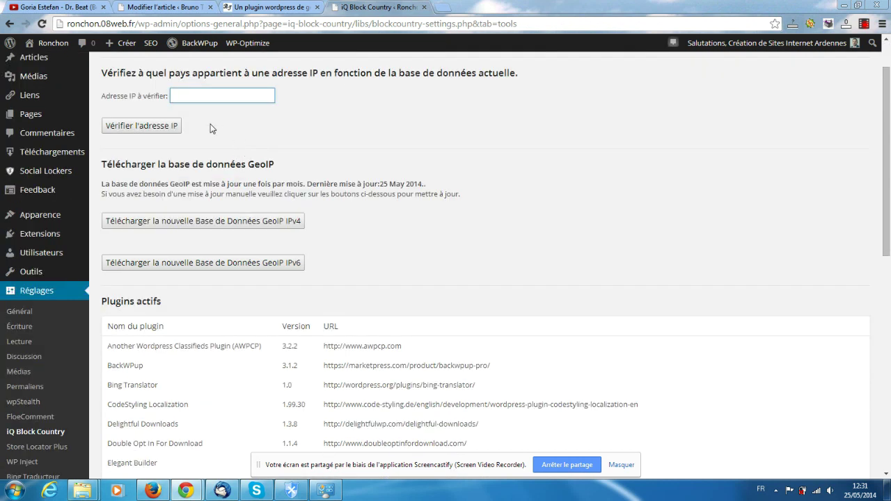
pyautogui.scroll(-3, 213, 132)
pyautogui.scroll(4, 215, 144)
pyautogui.scroll(-7, 232, 170)
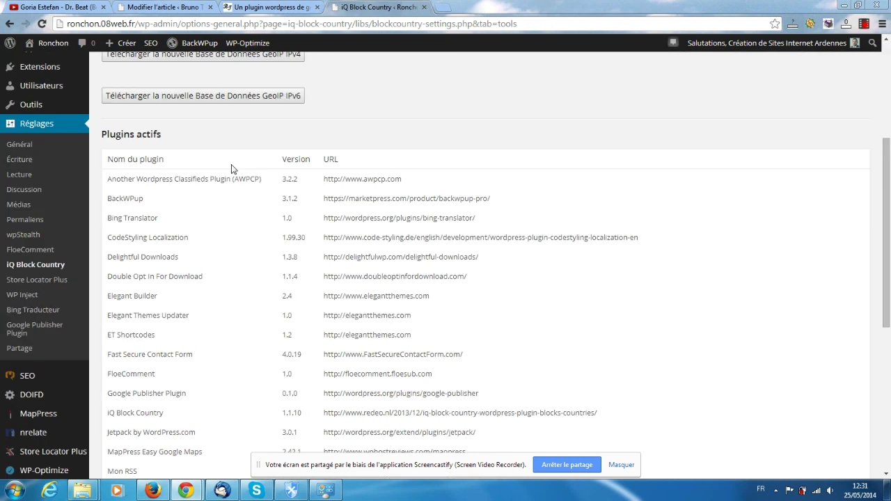
pyautogui.scroll(7, 233, 170)
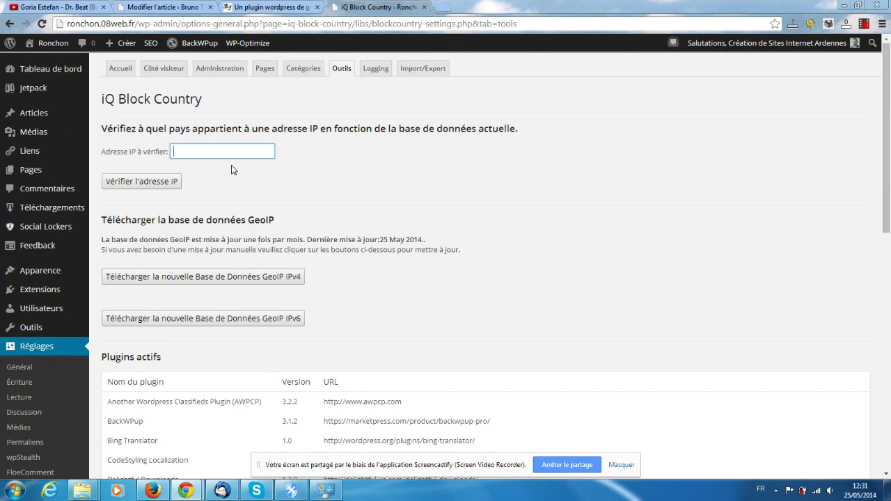
# - View the plugin's log of blocked visits, countries, hosts and URLs, and review its settings export and import options
pyautogui.click(375, 69)
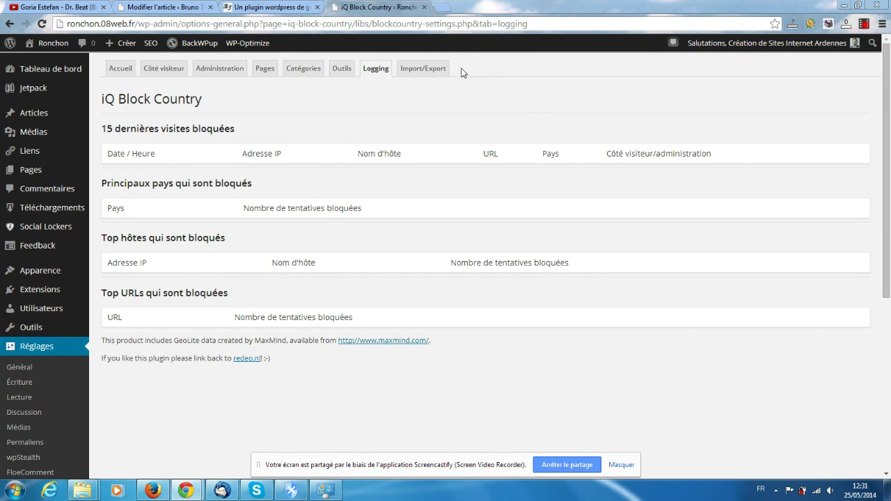
pyautogui.click(424, 69)
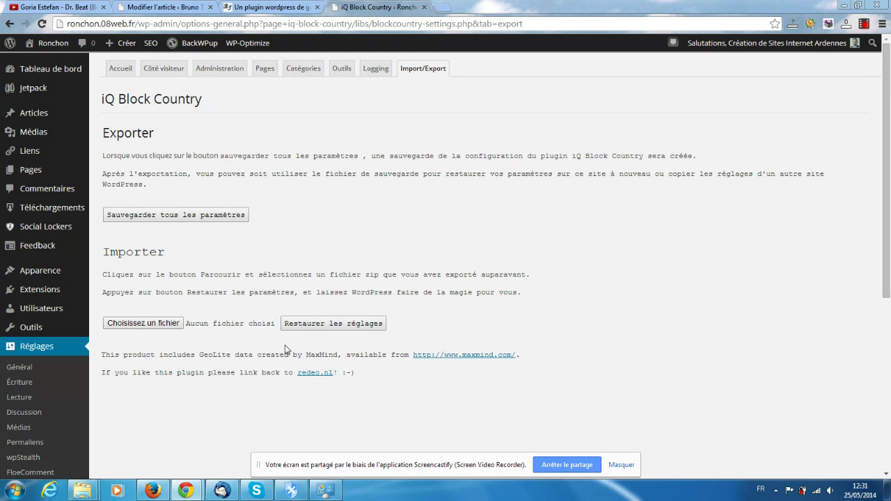
pyautogui.scroll(-1, 243, 375)
pyautogui.scroll(-1, 244, 375)
pyautogui.scroll(1, 244, 374)
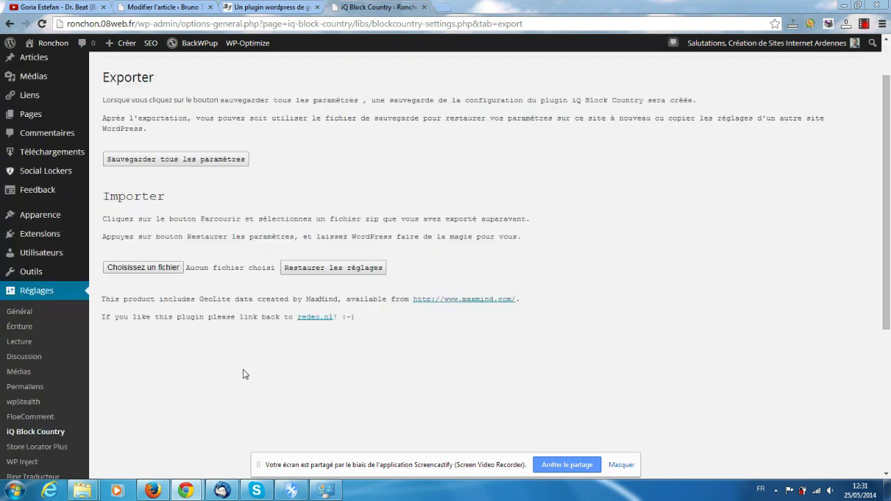